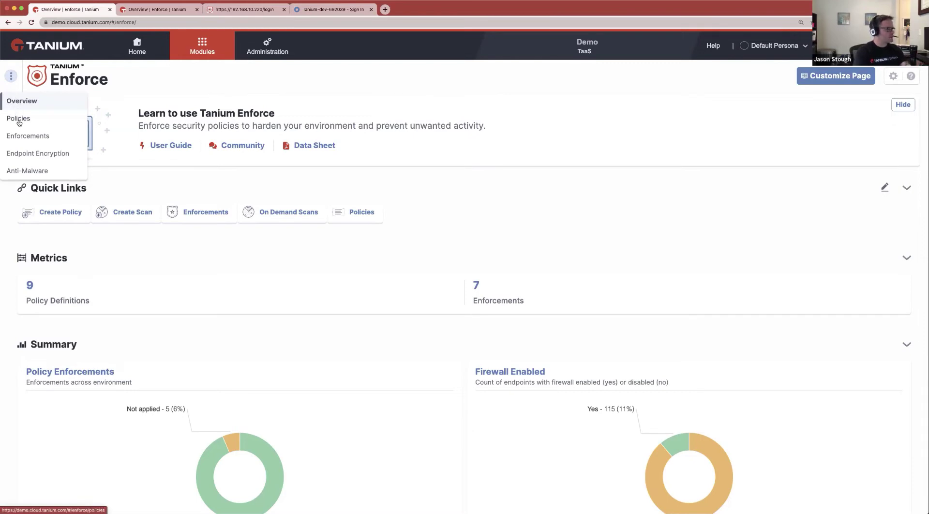
View the machine policy definitions and the enforcements list, expanding the status breakdown of the Workstation baseline enforcement
{"action": "left_click", "coordinate": [18, 121]}
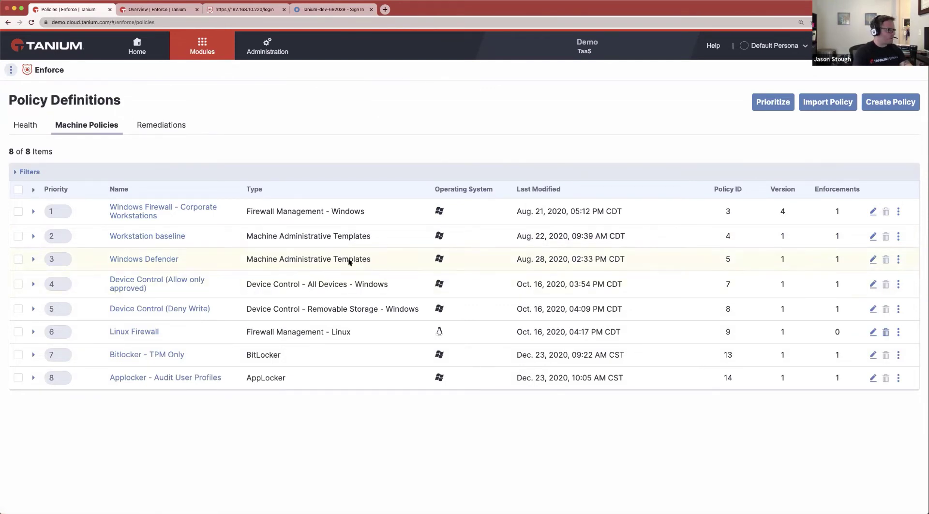
{"action": "mouse_move", "coordinate": [16, 75]}
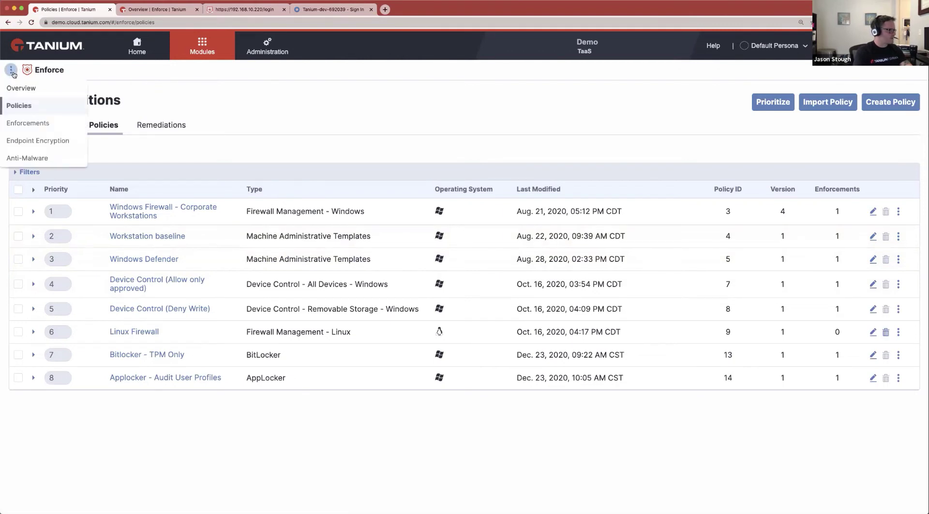
{"action": "left_click", "coordinate": [18, 122]}
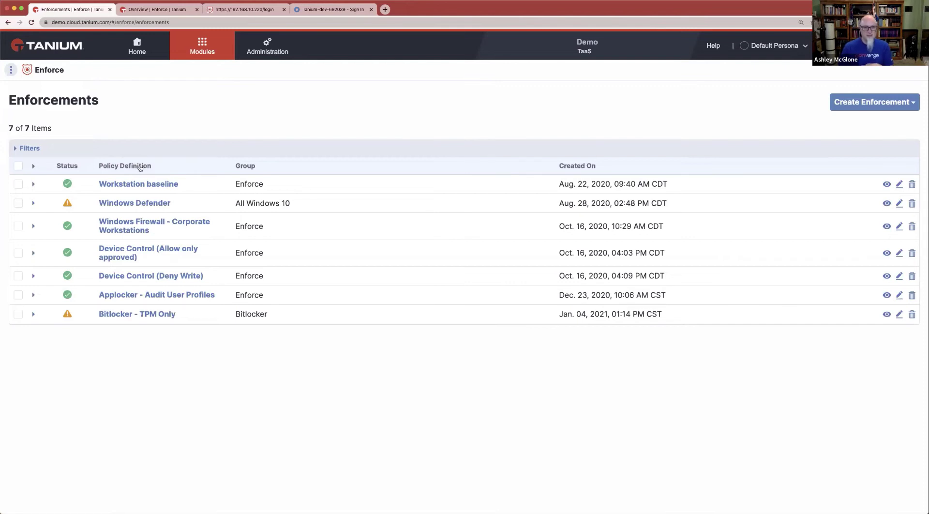
{"action": "left_click", "coordinate": [33, 185]}
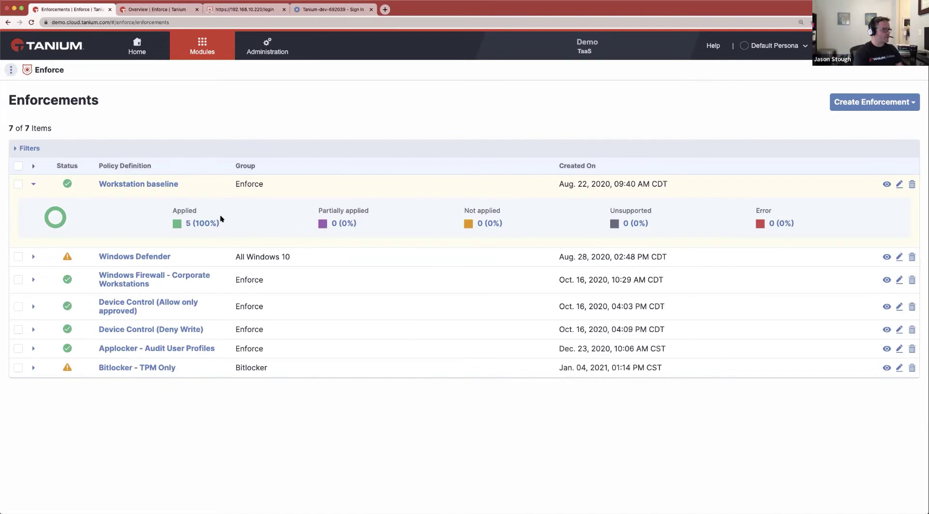
Open the Workstation baseline policy and review its Connections and MS Security Guide settings and its enforcements
{"action": "left_click", "coordinate": [117, 187]}
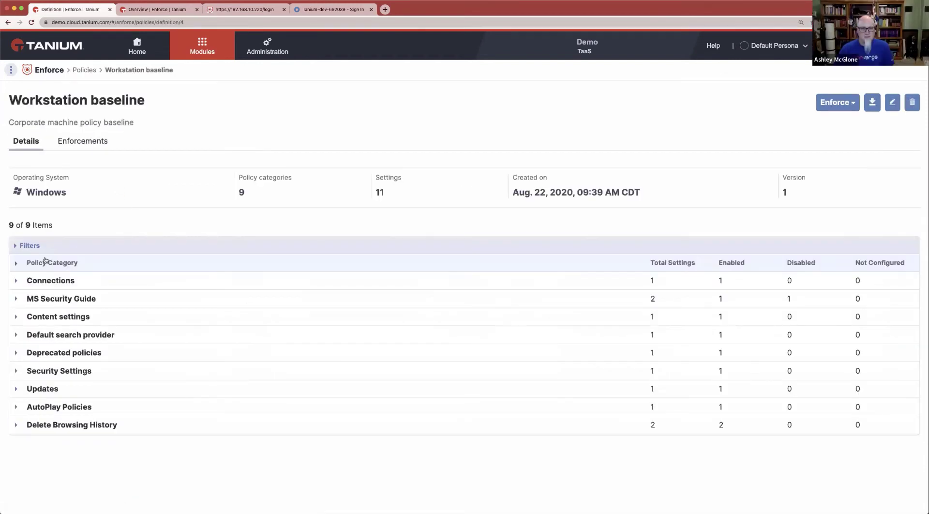
{"action": "left_click", "coordinate": [16, 282]}
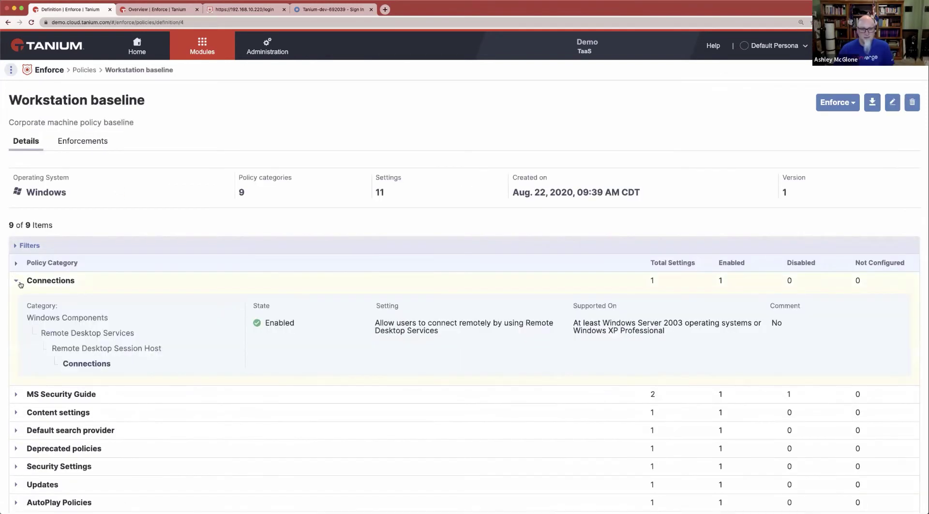
{"action": "scroll", "coordinate": [16, 283], "scroll_direction": "down", "scroll_amount": 1}
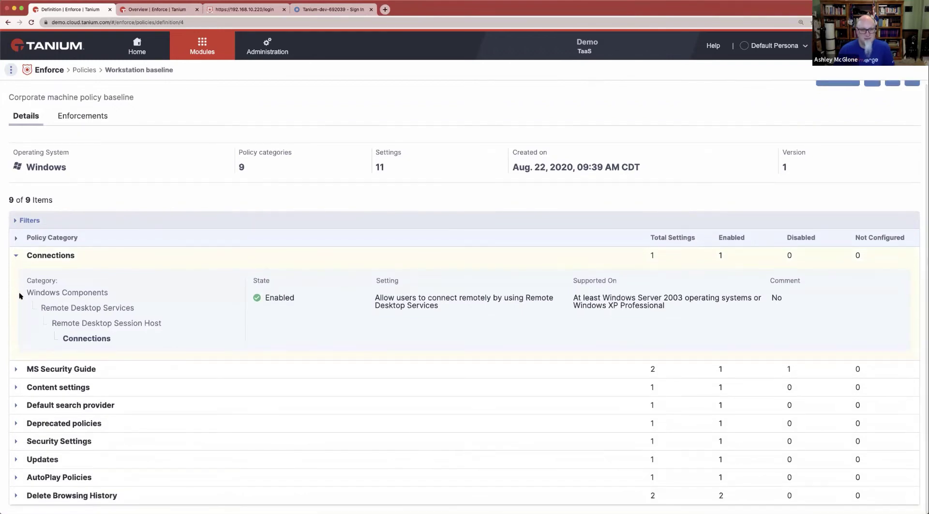
{"action": "left_click", "coordinate": [16, 369]}
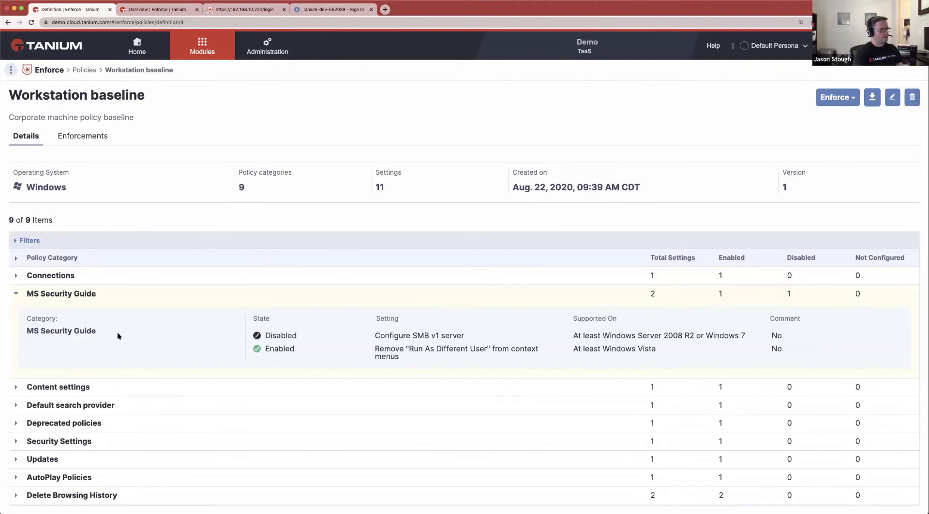
{"action": "left_click", "coordinate": [83, 136]}
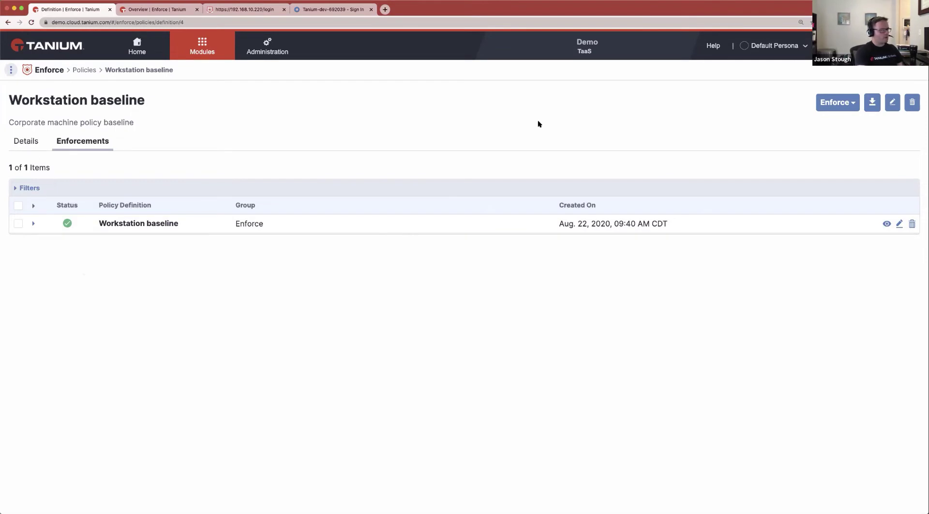
Open the Workstation baseline policy for editing and search its categories and settings for "remote desktop"
{"action": "left_click", "coordinate": [892, 102]}
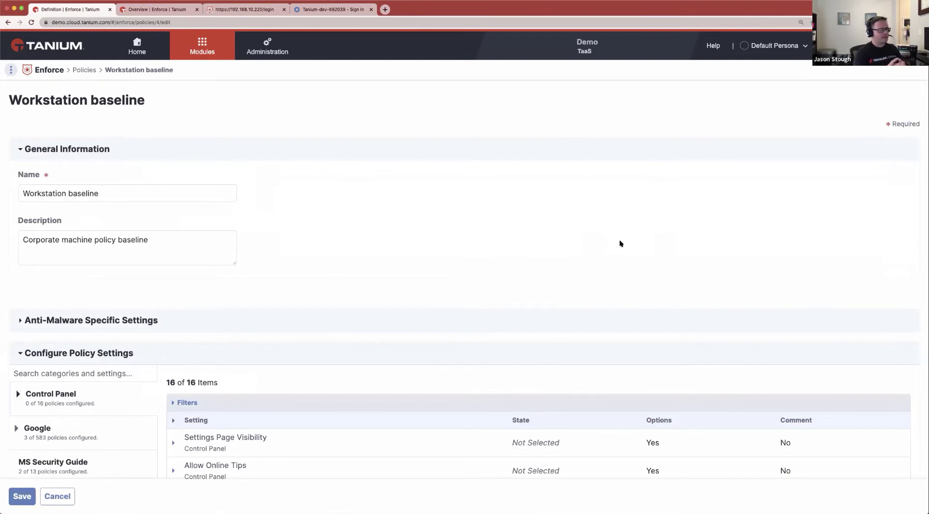
{"action": "scroll", "coordinate": [516, 259], "scroll_direction": "down", "scroll_amount": 5}
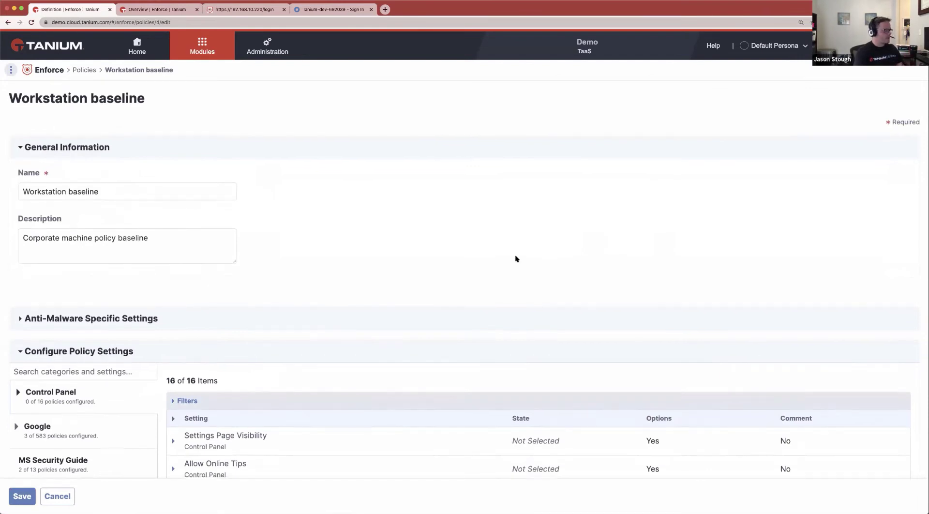
{"action": "left_click", "coordinate": [84, 188]}
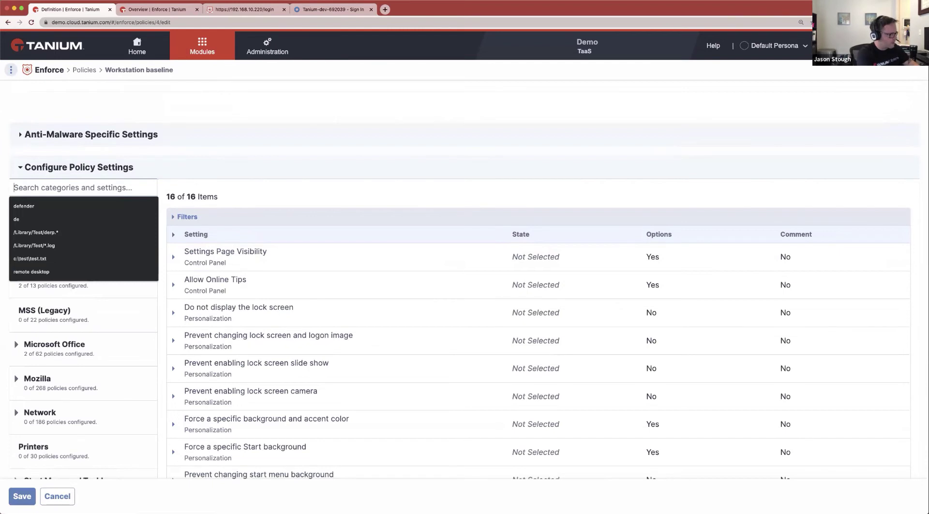
{"action": "type", "text": "remote "}
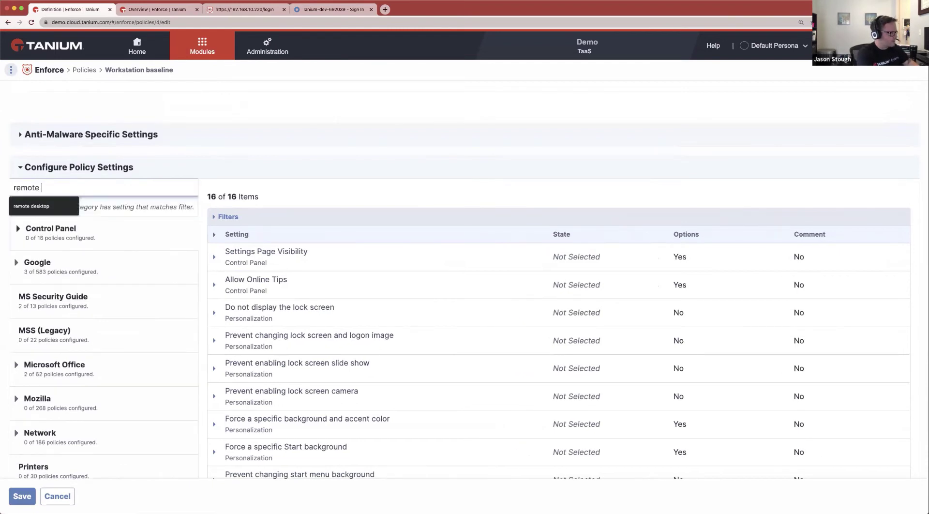
{"action": "type", "text": "desktop"}
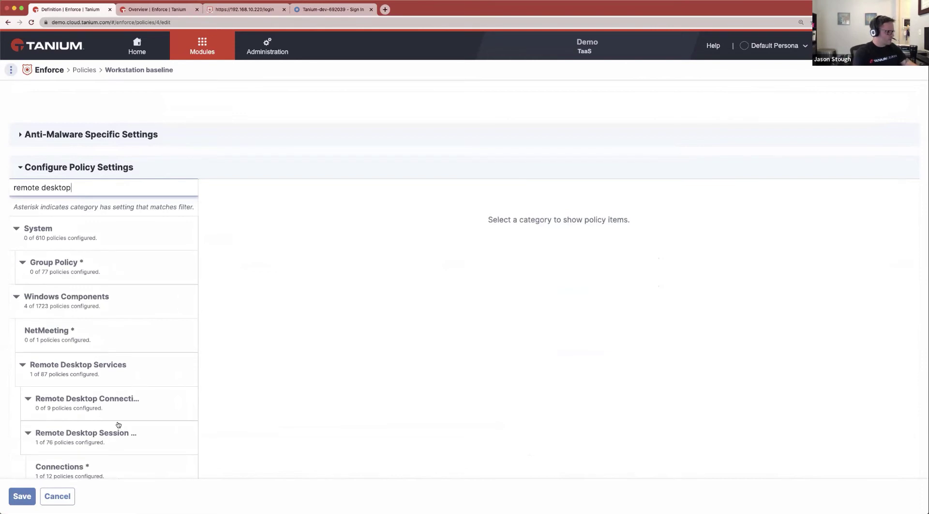
Browse the policy settings in the Remote Desktop Session Host category and leave the policy editor without saving
{"action": "left_click", "coordinate": [110, 440]}
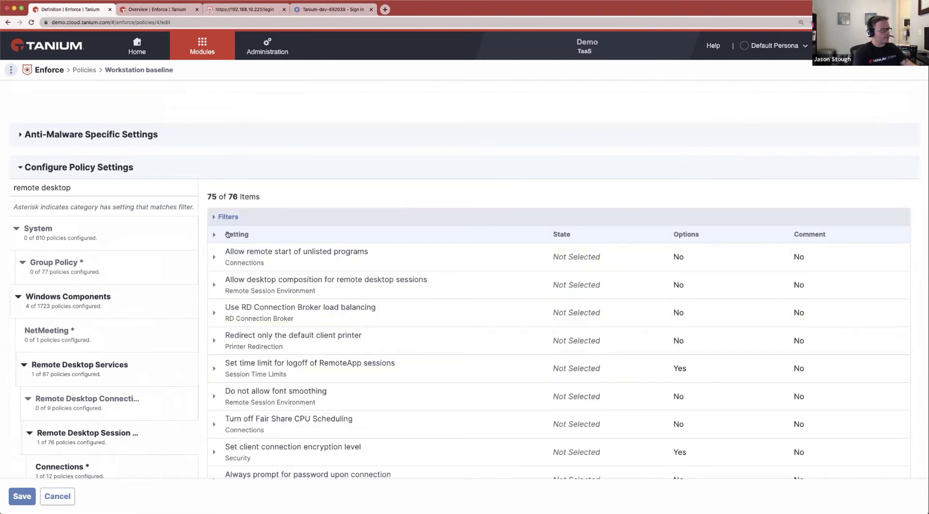
{"action": "scroll", "coordinate": [317, 290], "scroll_direction": "down", "scroll_amount": 6}
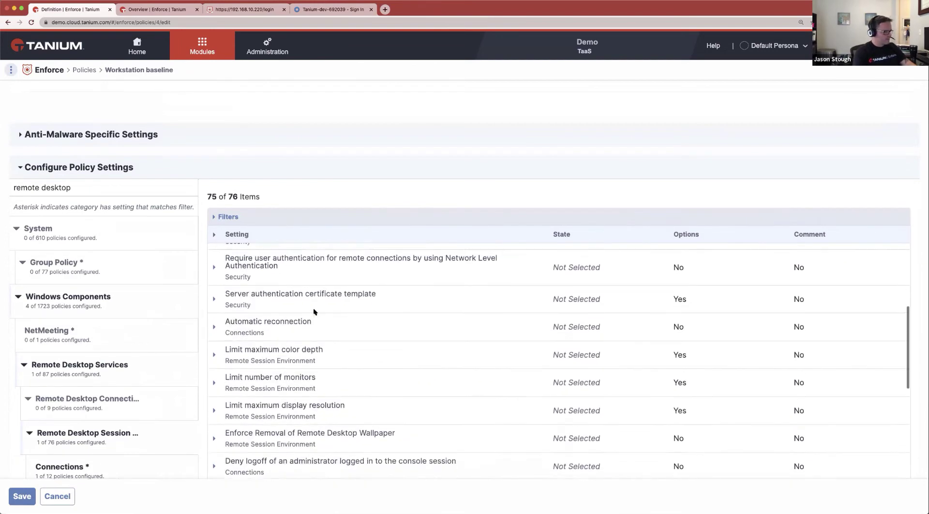
{"action": "scroll", "coordinate": [314, 305], "scroll_direction": "up", "scroll_amount": 5}
{"action": "scroll", "coordinate": [314, 311], "scroll_direction": "up", "scroll_amount": 1}
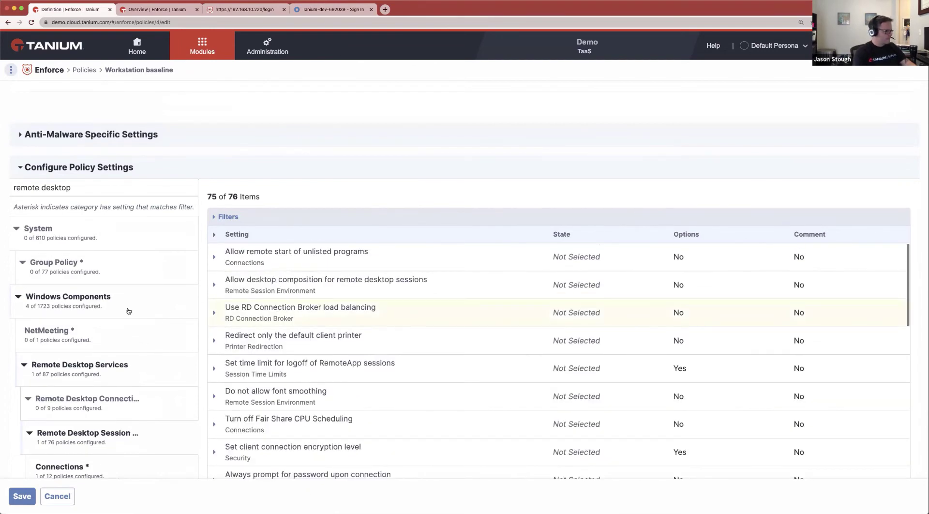
{"action": "left_click", "coordinate": [69, 496]}
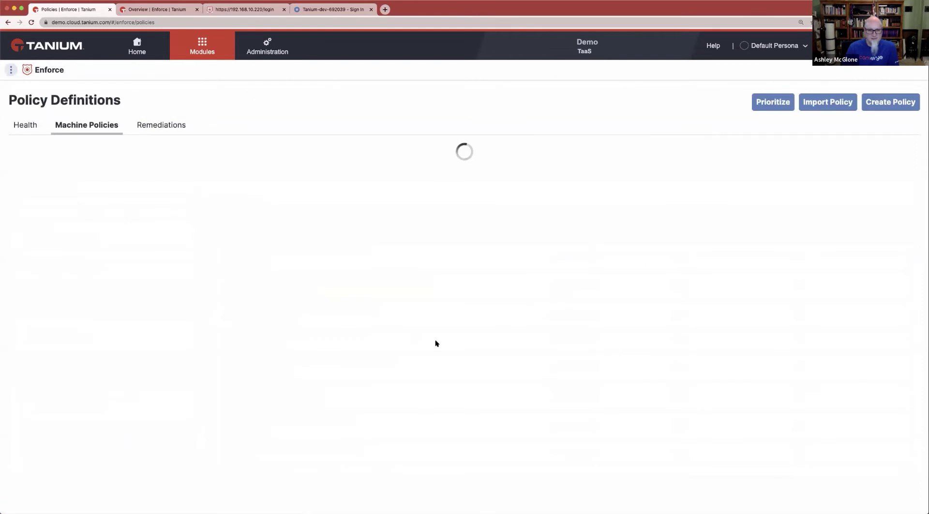
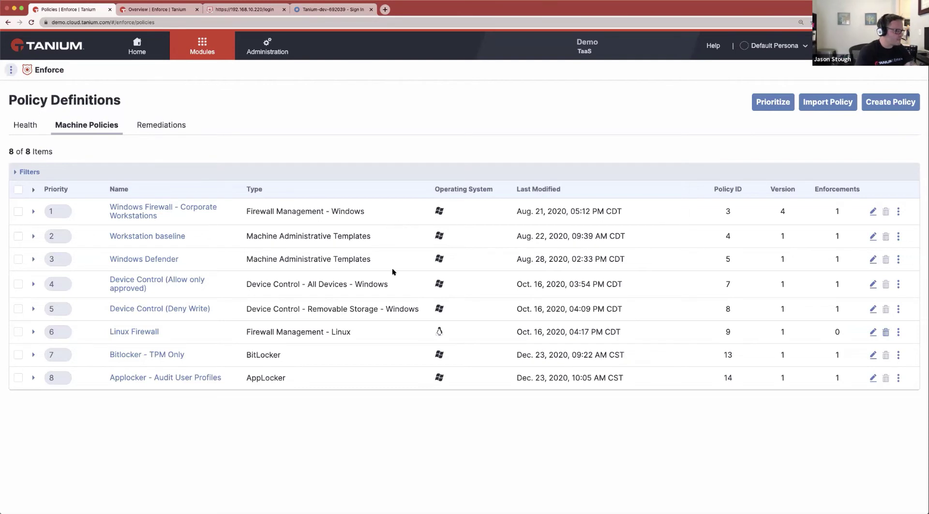
Open the Bitlocker - TPM Only policy for editing and examine its startup authentication, encryption, removable drive and end user notification settings
{"action": "left_click", "coordinate": [873, 355]}
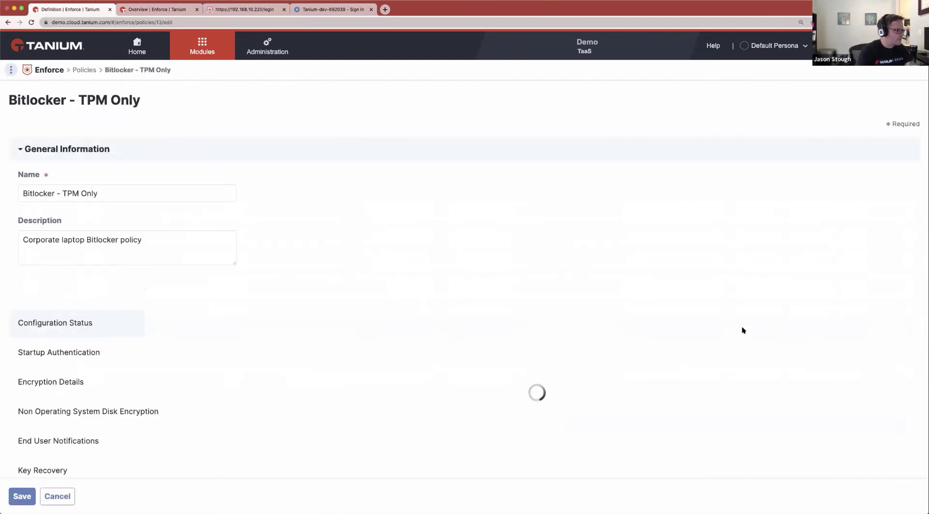
{"action": "scroll", "coordinate": [637, 312], "scroll_direction": "down", "scroll_amount": 4}
{"action": "scroll", "coordinate": [637, 311], "scroll_direction": "down", "scroll_amount": 6}
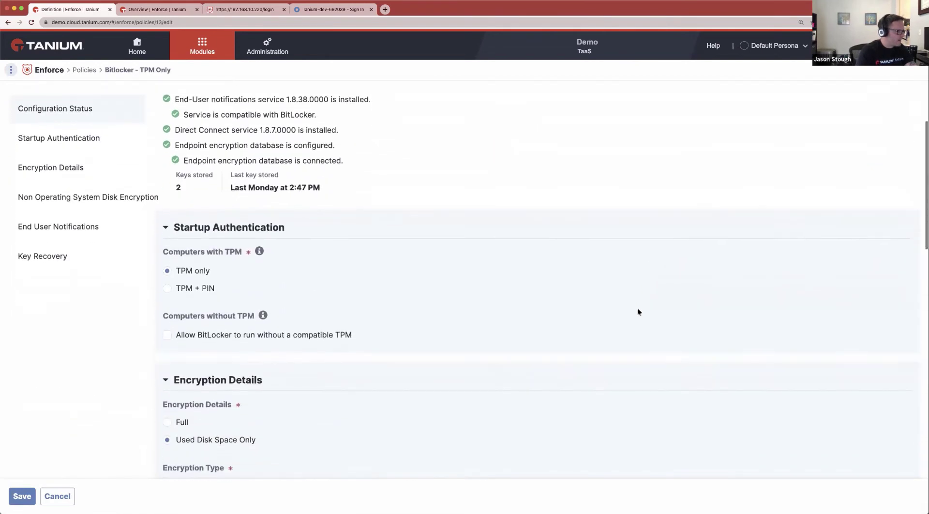
{"action": "scroll", "coordinate": [637, 311], "scroll_direction": "down", "scroll_amount": 3}
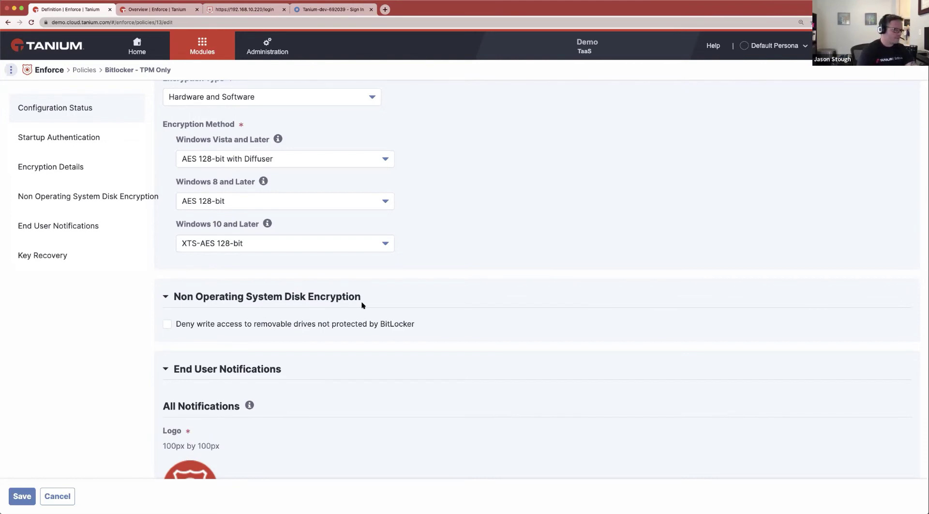
{"action": "scroll", "coordinate": [419, 316], "scroll_direction": "down", "scroll_amount": 3}
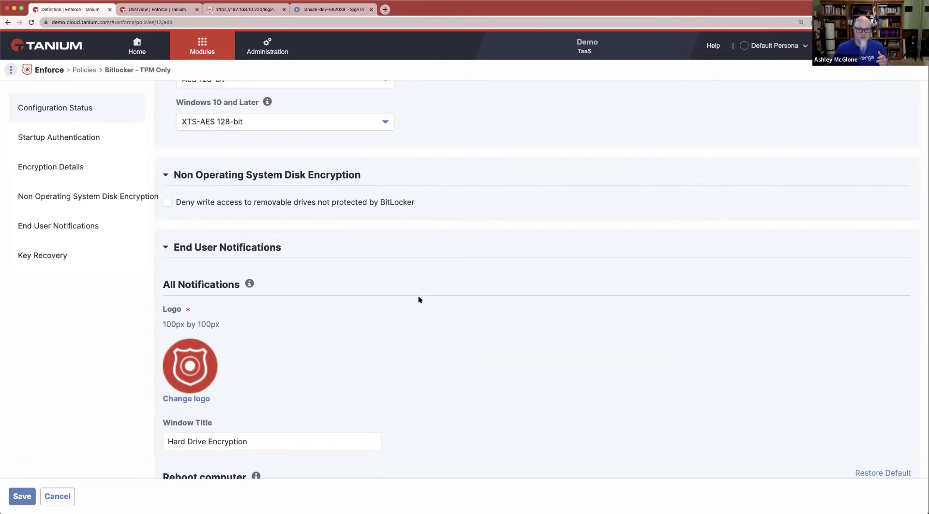
{"action": "scroll", "coordinate": [419, 299], "scroll_direction": "up", "scroll_amount": 1}
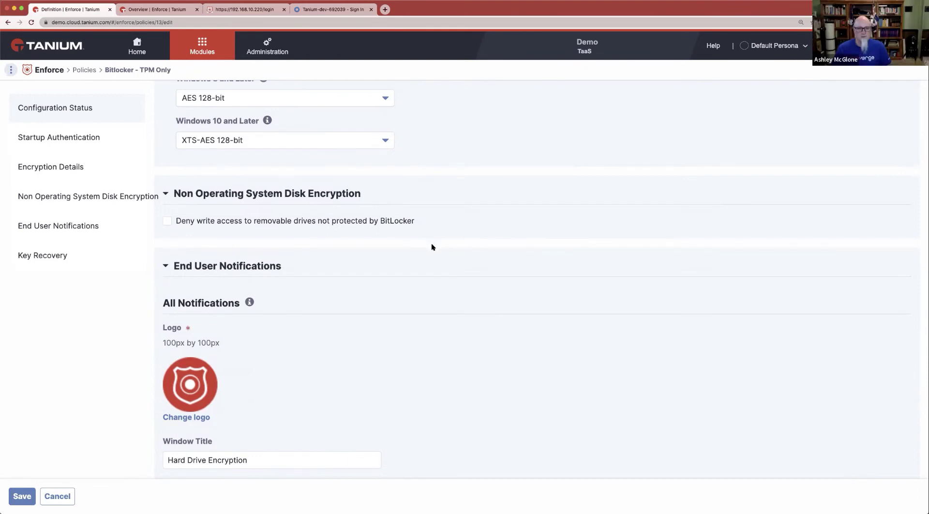
{"action": "scroll", "coordinate": [433, 247], "scroll_direction": "down", "scroll_amount": 3}
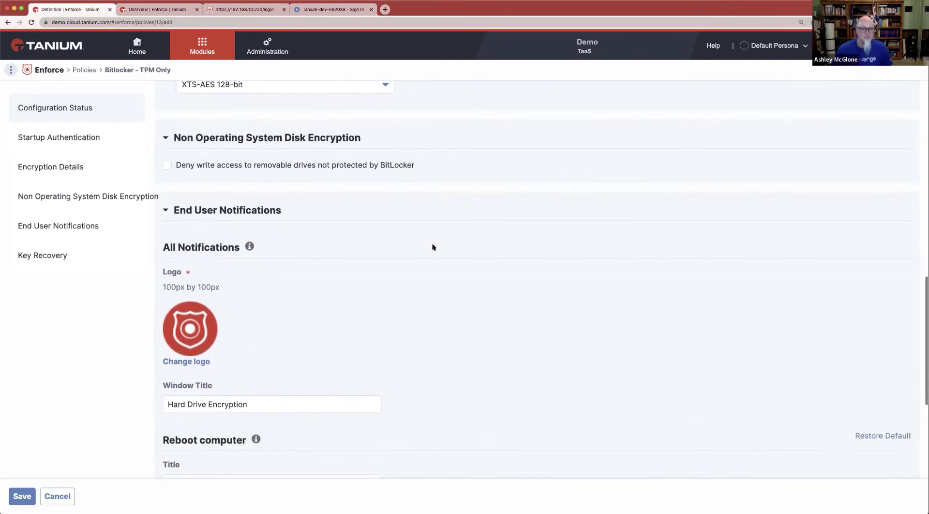
{"action": "scroll", "coordinate": [433, 247], "scroll_direction": "down", "scroll_amount": 2}
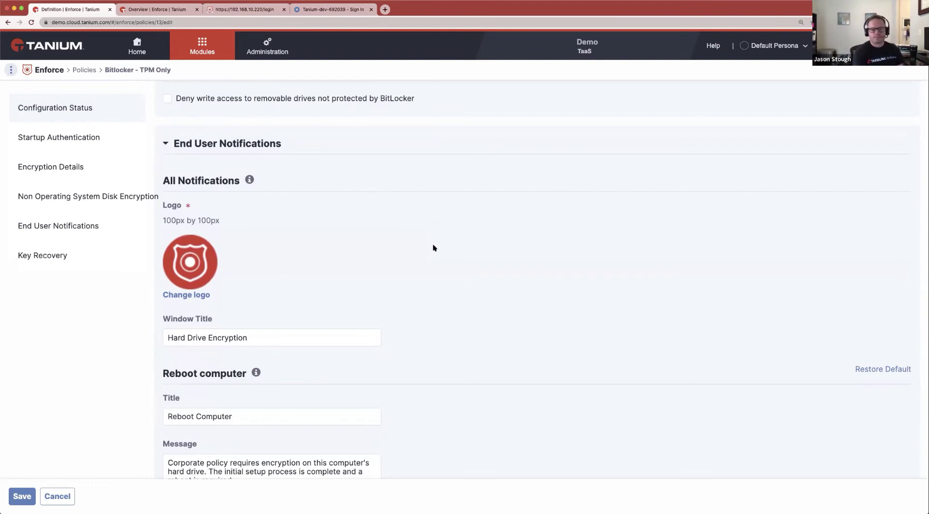
{"action": "scroll", "coordinate": [434, 247], "scroll_direction": "down", "scroll_amount": 2}
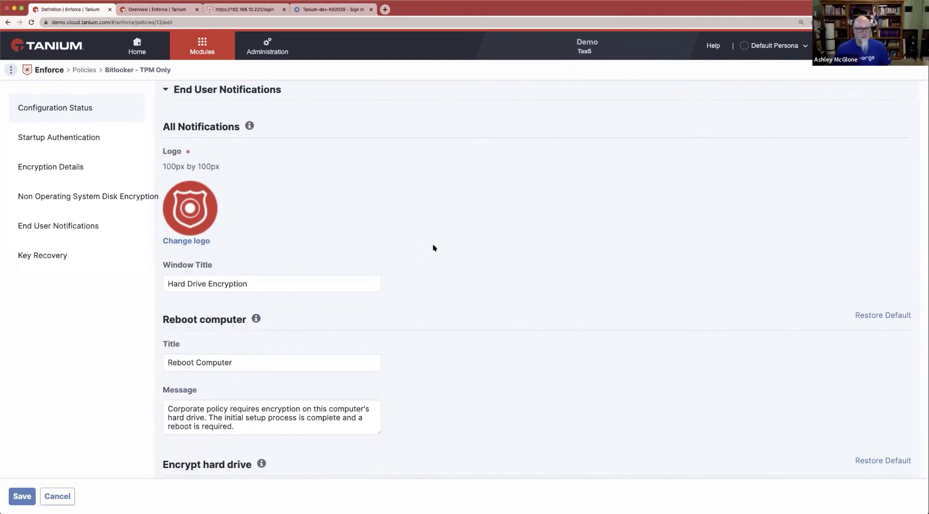
{"action": "scroll", "coordinate": [433, 248], "scroll_direction": "down", "scroll_amount": 1}
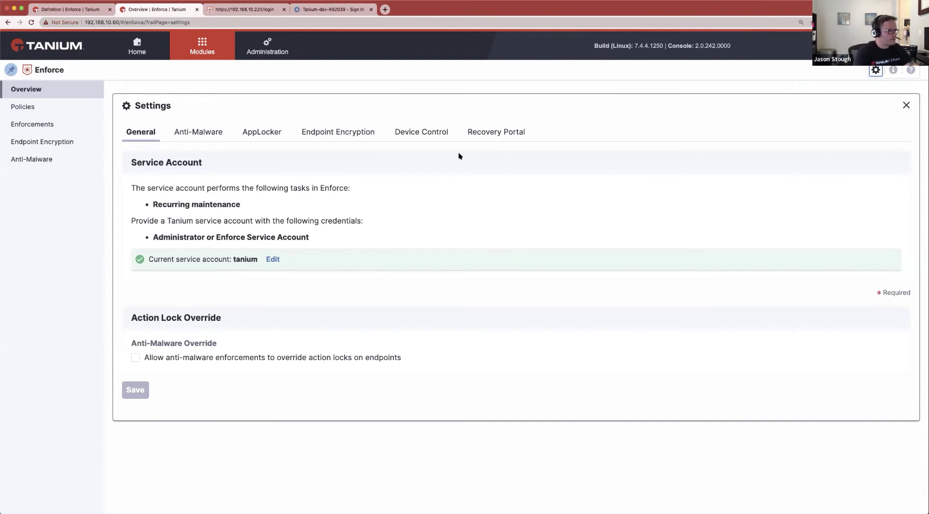
Show the Endpoint Encryption settings of Enforce and open the endpoint encryption database configuration for modification
{"action": "left_click", "coordinate": [352, 136]}
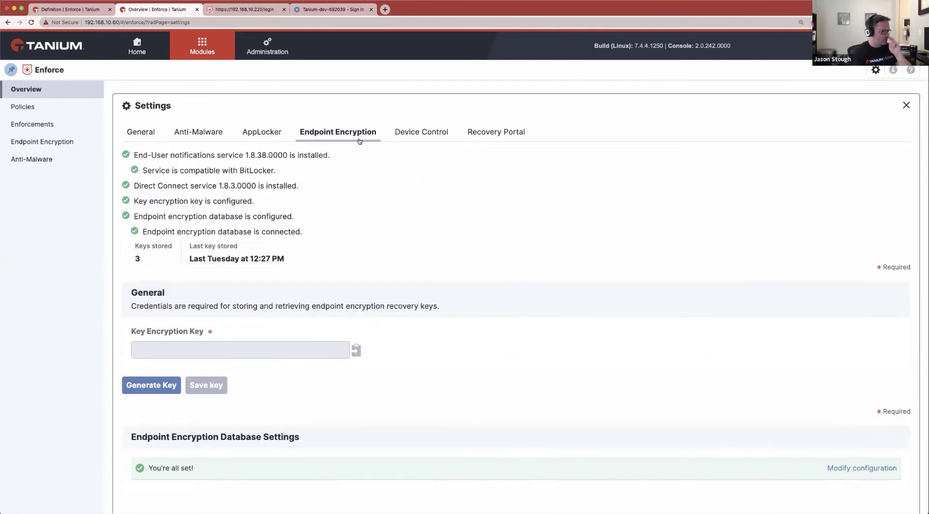
{"action": "scroll", "coordinate": [378, 159], "scroll_direction": "down", "scroll_amount": 1}
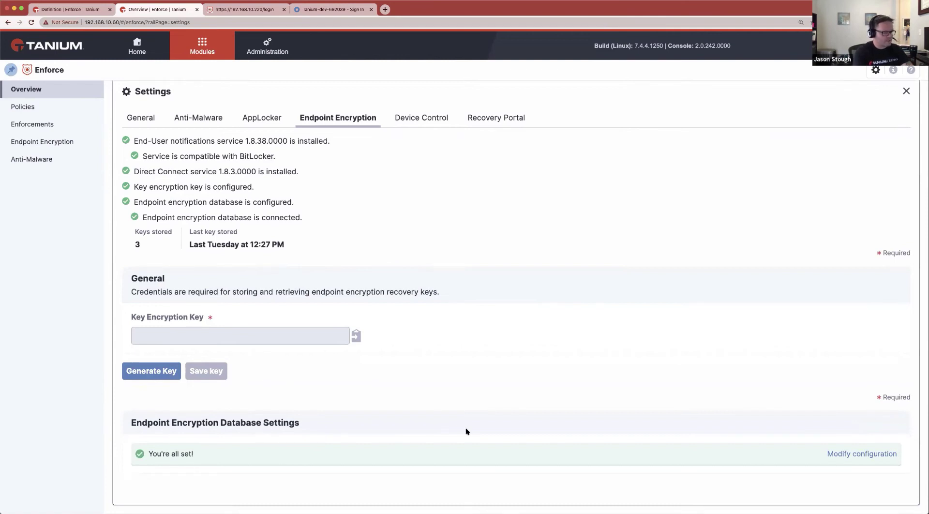
{"action": "left_click", "coordinate": [848, 455]}
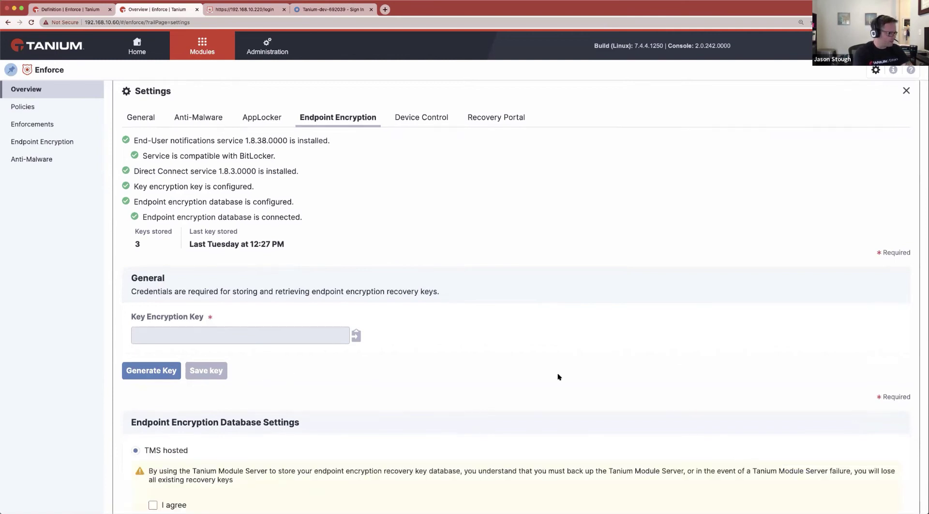
{"action": "scroll", "coordinate": [556, 375], "scroll_direction": "down", "scroll_amount": 3}
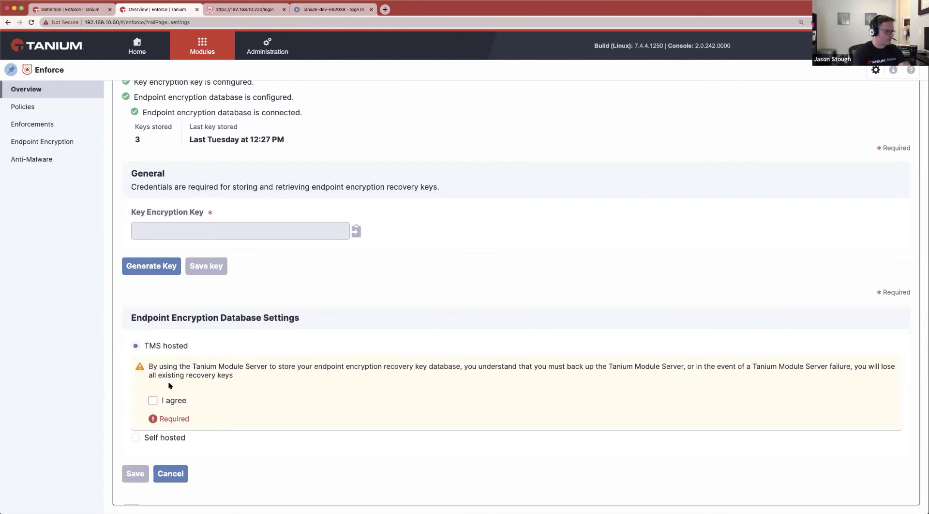
Choose a self-hosted encryption database with Microsoft SQL Server as the server type and display its connection fields
{"action": "left_click", "coordinate": [134, 438]}
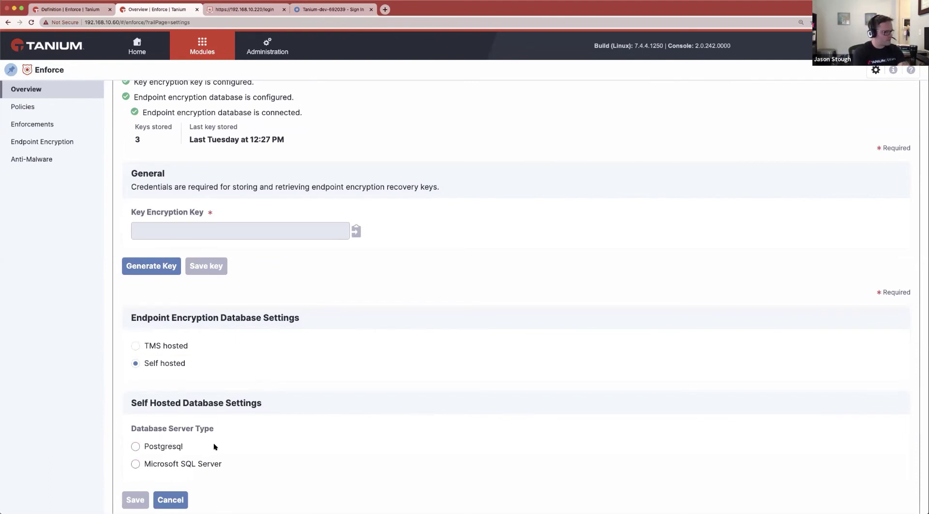
{"action": "scroll", "coordinate": [213, 445], "scroll_direction": "down", "scroll_amount": 1}
{"action": "left_click", "coordinate": [136, 438]}
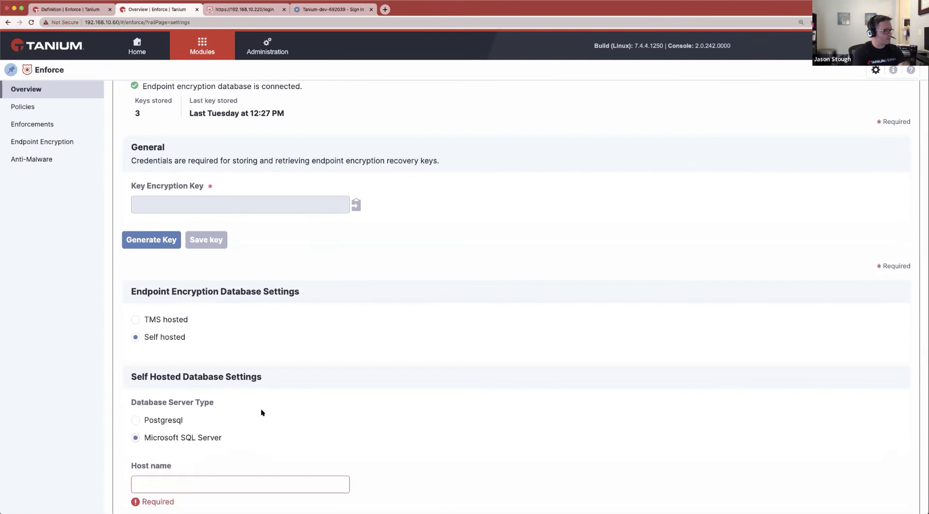
{"action": "scroll", "coordinate": [261, 413], "scroll_direction": "down", "scroll_amount": 5}
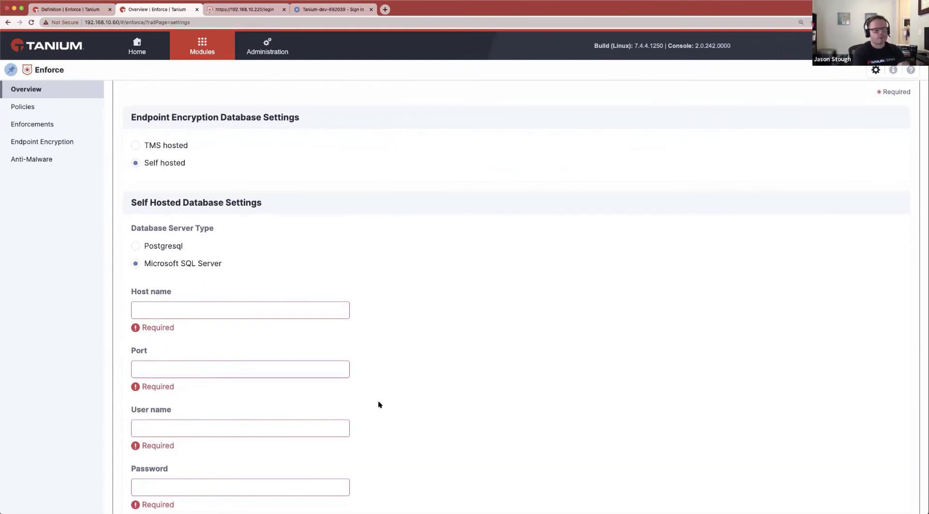
Examine the required connection fields of the self-hosted Microsoft SQL Server database and the key encryption key section above them
{"action": "scroll", "coordinate": [379, 403], "scroll_direction": "down", "scroll_amount": 5}
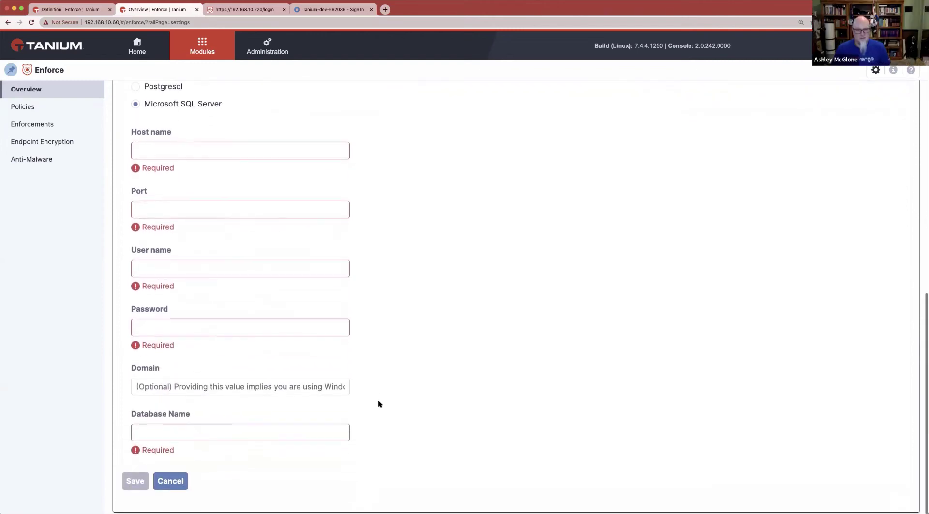
{"action": "scroll", "coordinate": [379, 403], "scroll_direction": "up", "scroll_amount": 8}
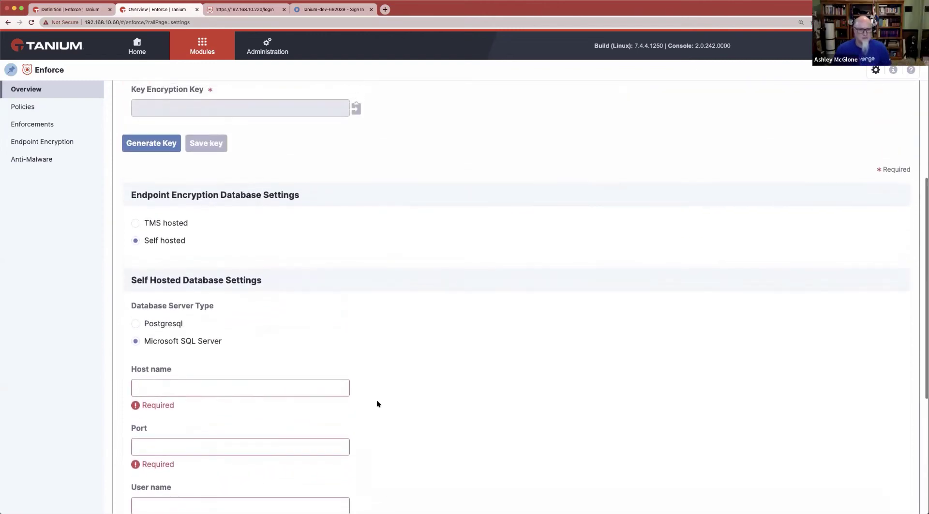
{"action": "scroll", "coordinate": [378, 403], "scroll_direction": "up", "scroll_amount": 1}
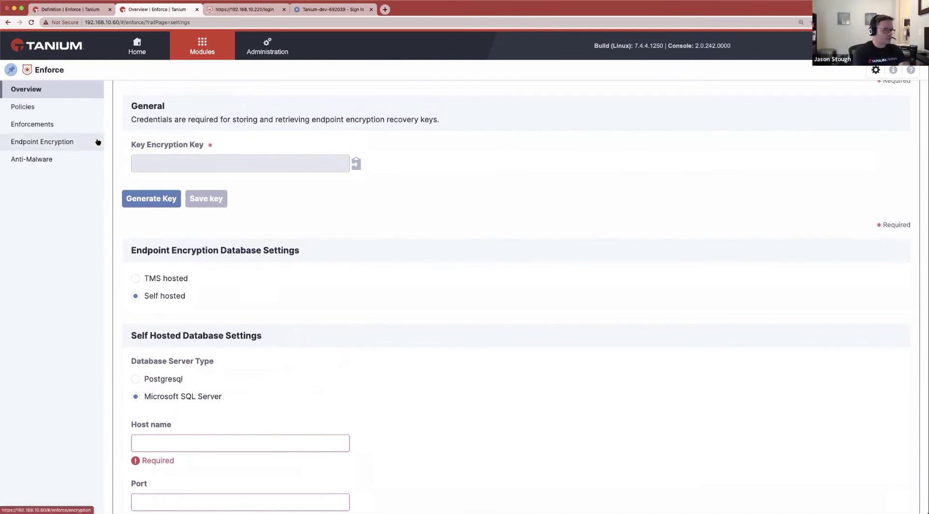
View the BitLocker recovery key of computer win1002-a under Endpoint Encryption, close it and show the BitLocker recovery key access records
{"action": "left_click", "coordinate": [67, 143]}
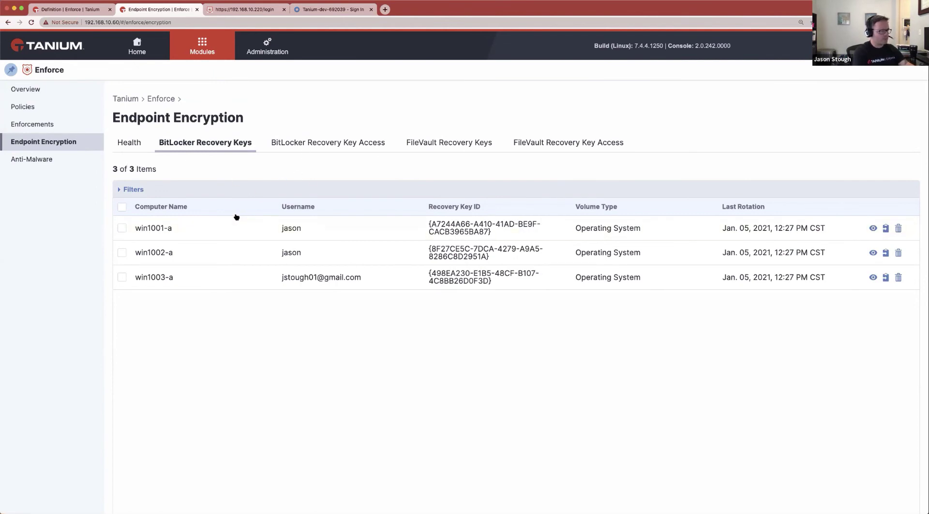
{"action": "left_click", "coordinate": [873, 253]}
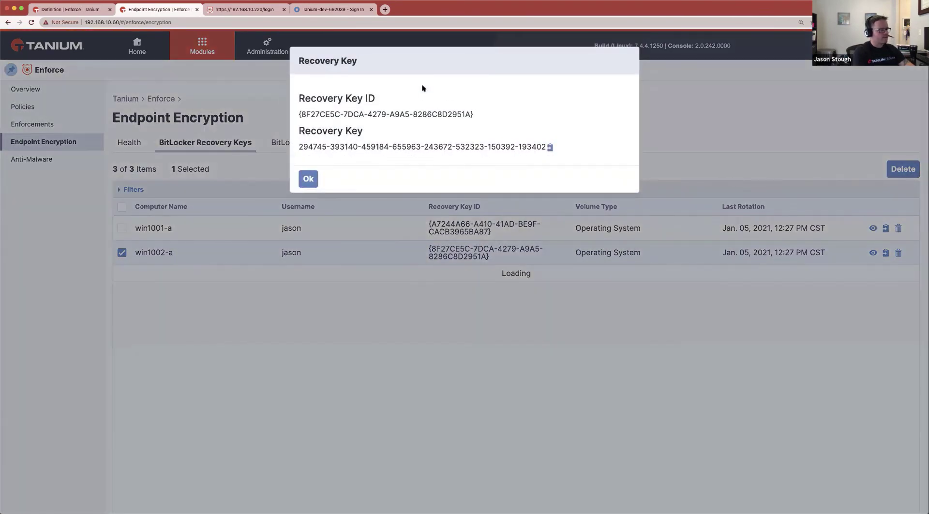
{"action": "left_click", "coordinate": [302, 179]}
{"action": "left_click", "coordinate": [304, 147]}
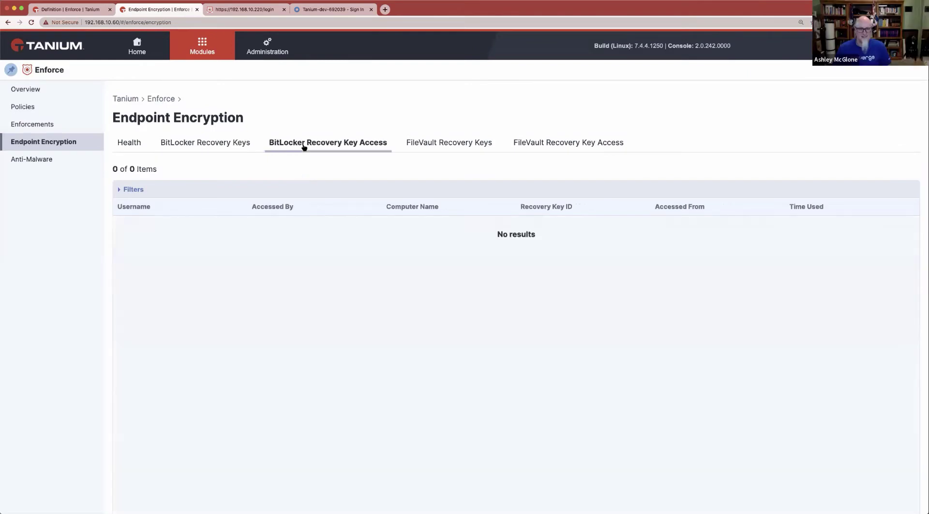